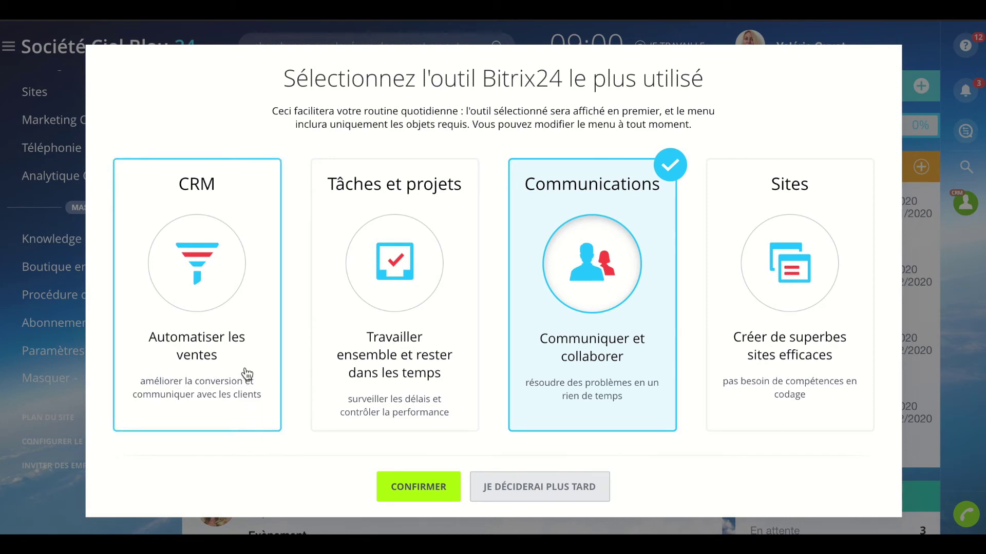
pyautogui.click(247, 373)
pyautogui.click(435, 316)
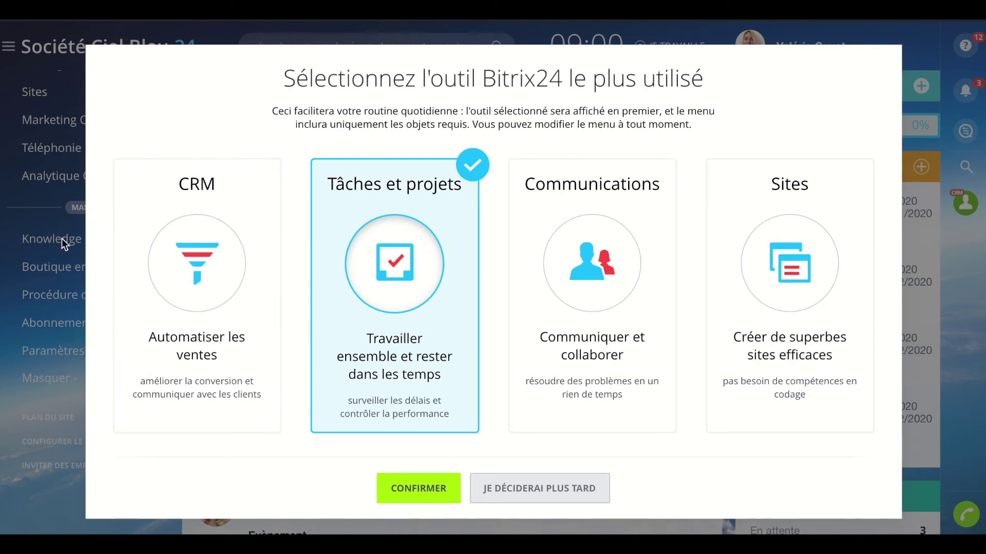
pyautogui.click(575, 333)
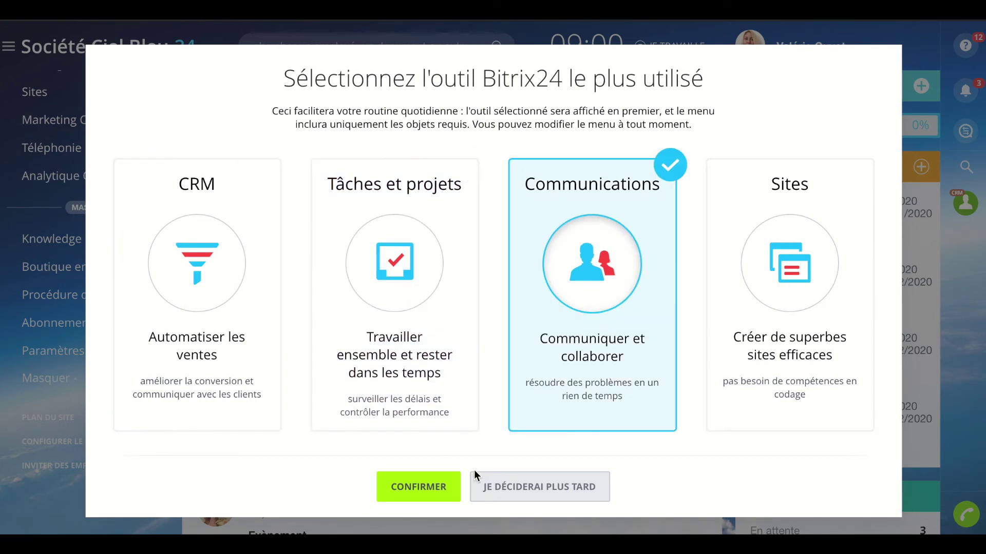
pyautogui.click(508, 492)
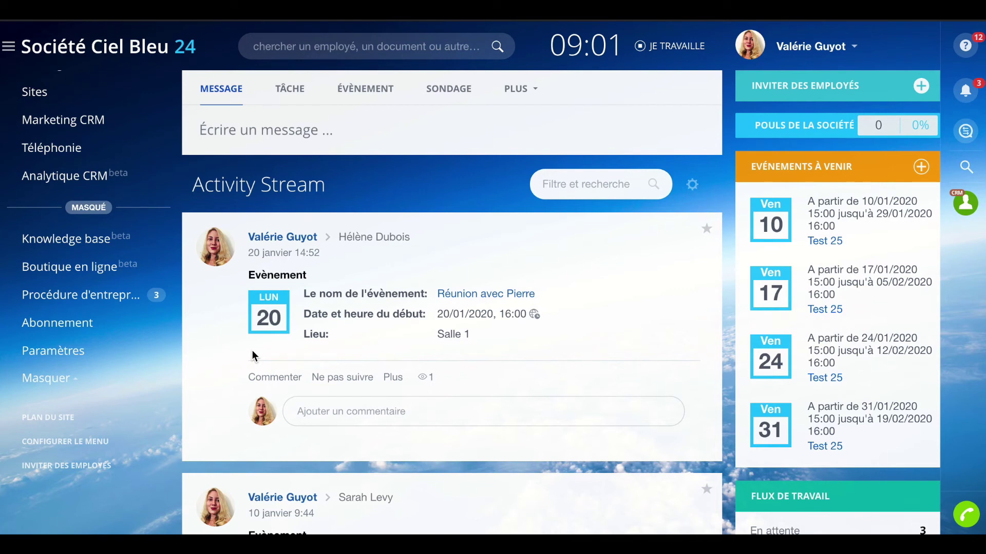
# Start configuring the main menu's items and move Centre de contact above CRM
pyautogui.click(77, 447)
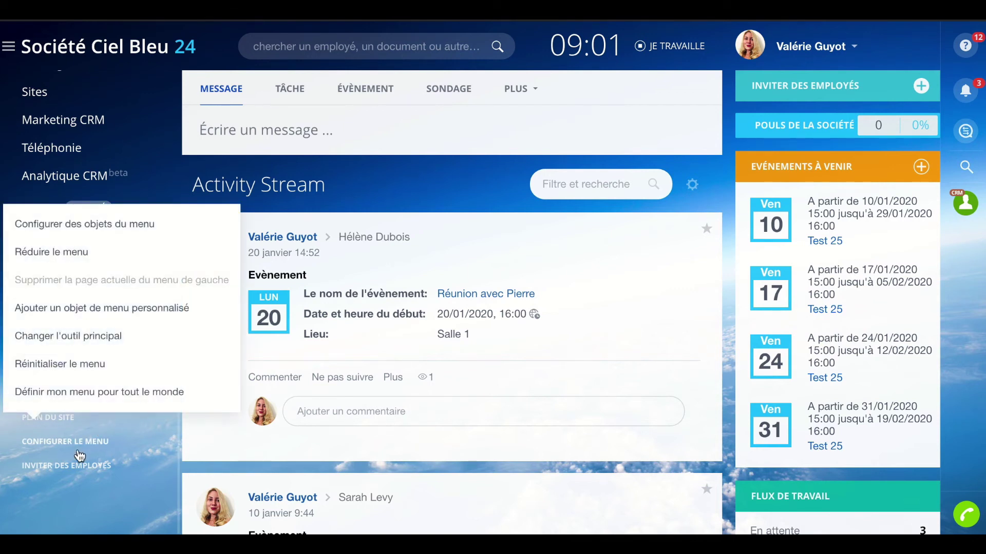
pyautogui.click(154, 225)
pyautogui.scroll(6, 113, 199)
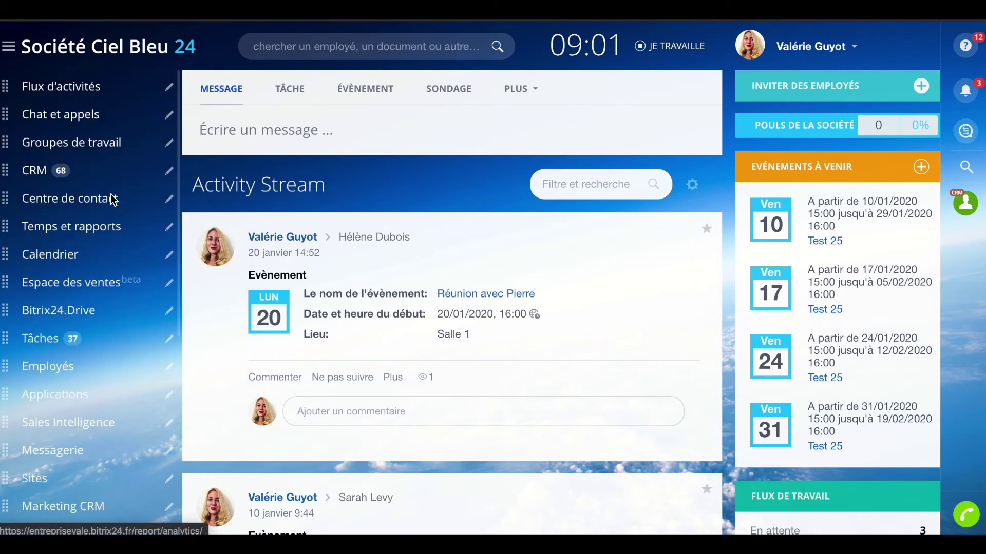
pyautogui.moveTo(91, 91)
pyautogui.mouseDown()
pyautogui.moveTo(97, 224)
pyautogui.moveTo(89, 87)
pyautogui.mouseUp()
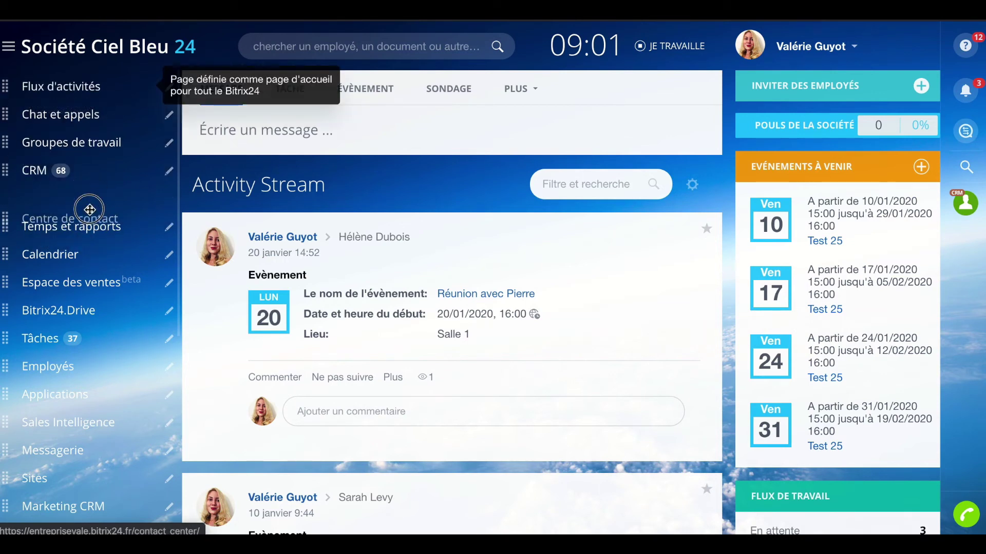
pyautogui.moveTo(88, 199); pyautogui.dragTo(85, 169)
# Move Analytique CRM, Messagerie and Marketing CRM into the menu's Masqué section and save the menu changes
pyautogui.scroll(-7, 114, 280)
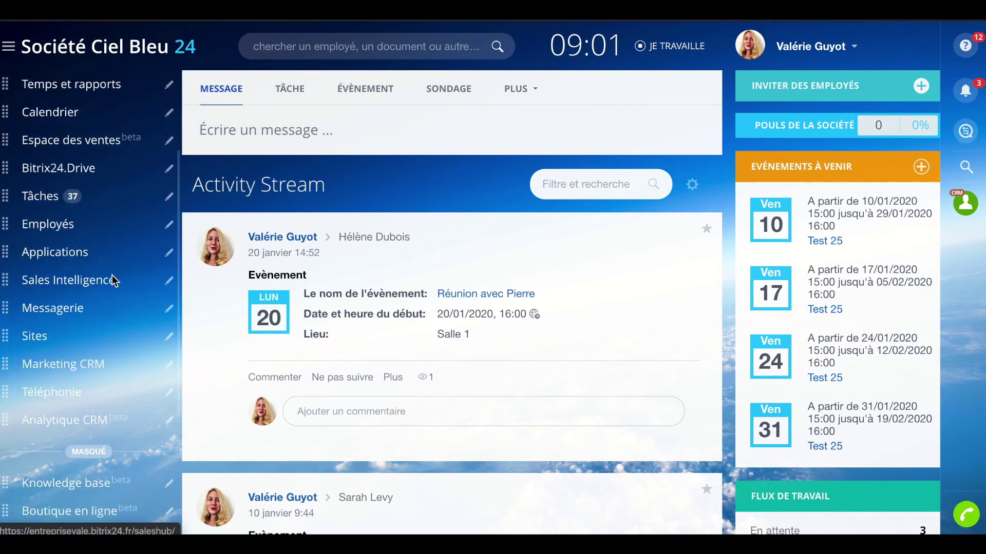
pyautogui.moveTo(89, 223); pyautogui.dragTo(90, 280)
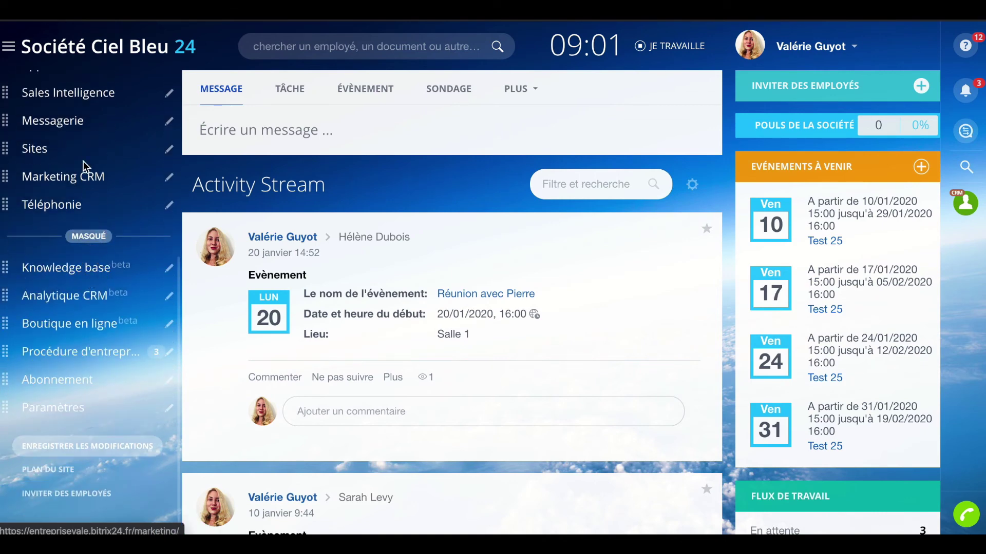
pyautogui.moveTo(79, 122); pyautogui.dragTo(81, 296)
pyautogui.moveTo(67, 149); pyautogui.dragTo(72, 284)
pyautogui.scroll(-1, 77, 334)
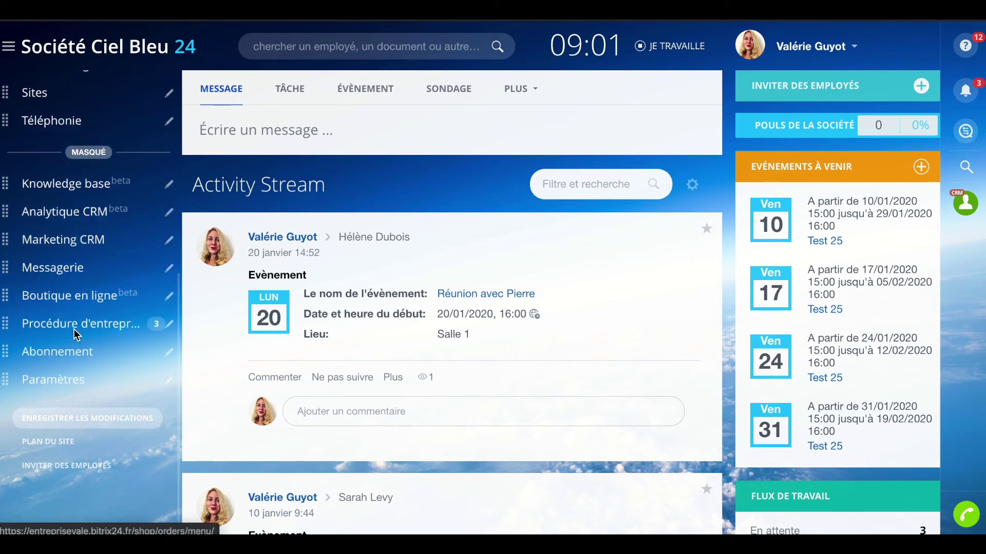
pyautogui.click(94, 424)
# Look over the menu configuration options, including Définir mon menu pour tout le monde, without applying any
pyautogui.click(66, 470)
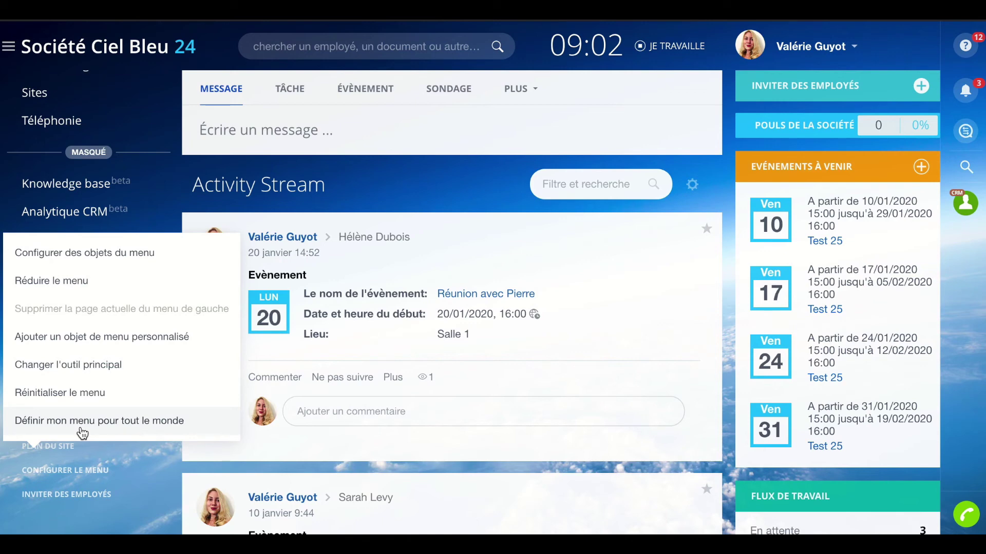
pyautogui.click(148, 471)
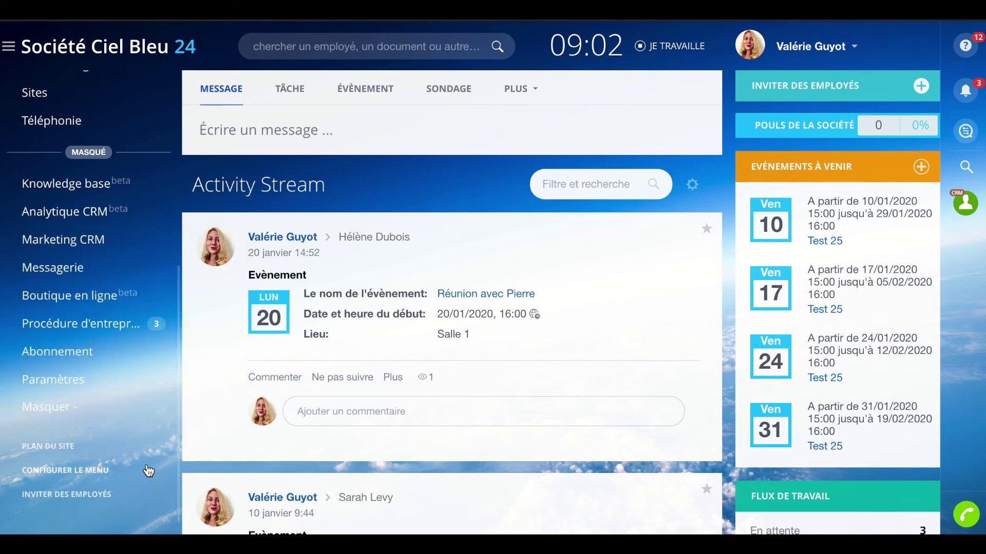
pyautogui.scroll(7, 149, 470)
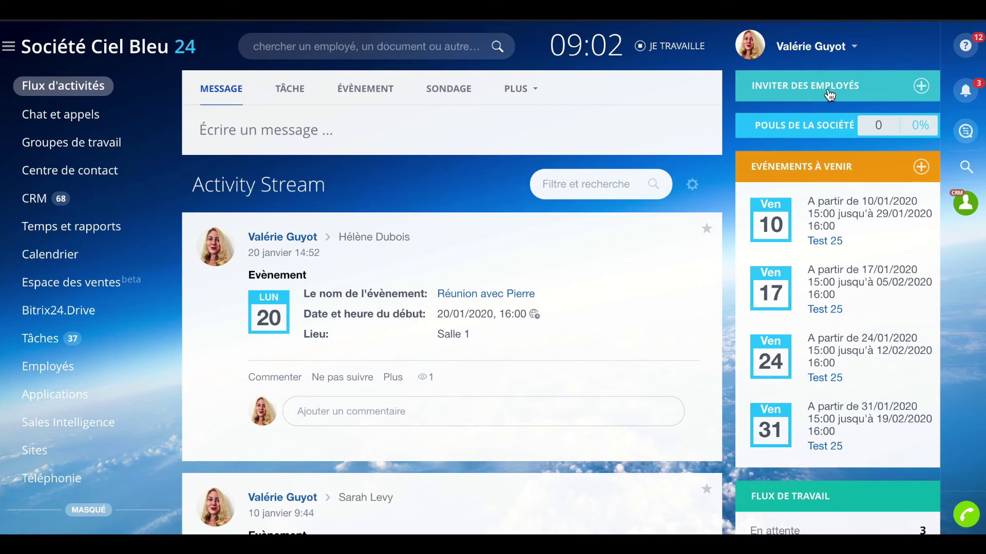
# View the employee invitation dialog and its Inscription form, and close it without adding anyone
pyautogui.click(923, 87)
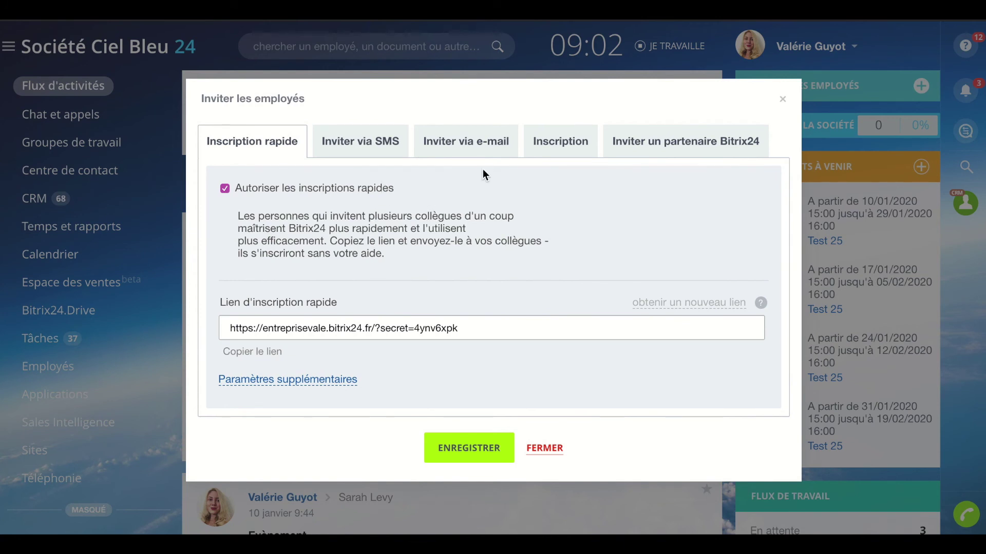
pyautogui.click(564, 150)
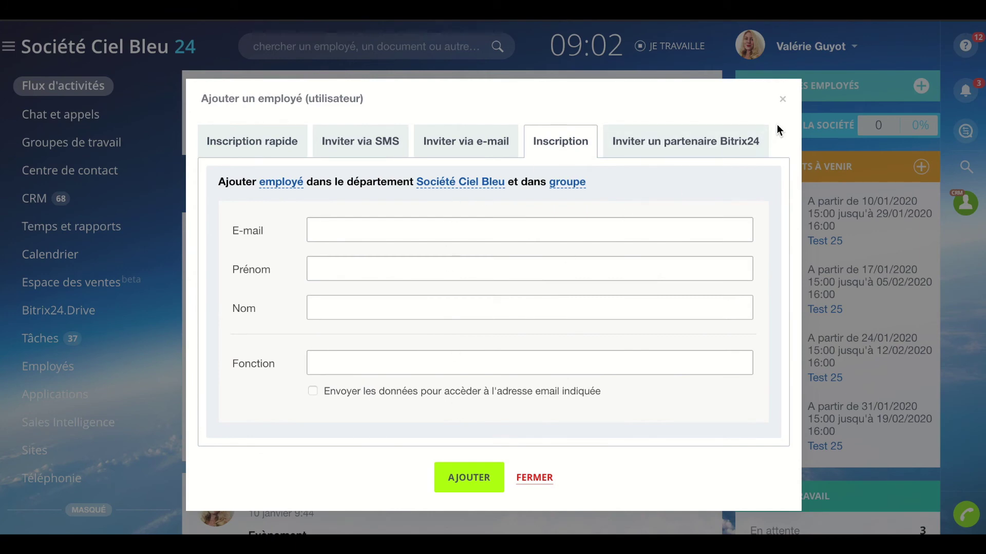
pyautogui.click(783, 99)
# Locate the employee invitation link beneath the main menu and open the Abonnement page
pyautogui.scroll(-4, 169, 432)
pyautogui.scroll(-5, 170, 432)
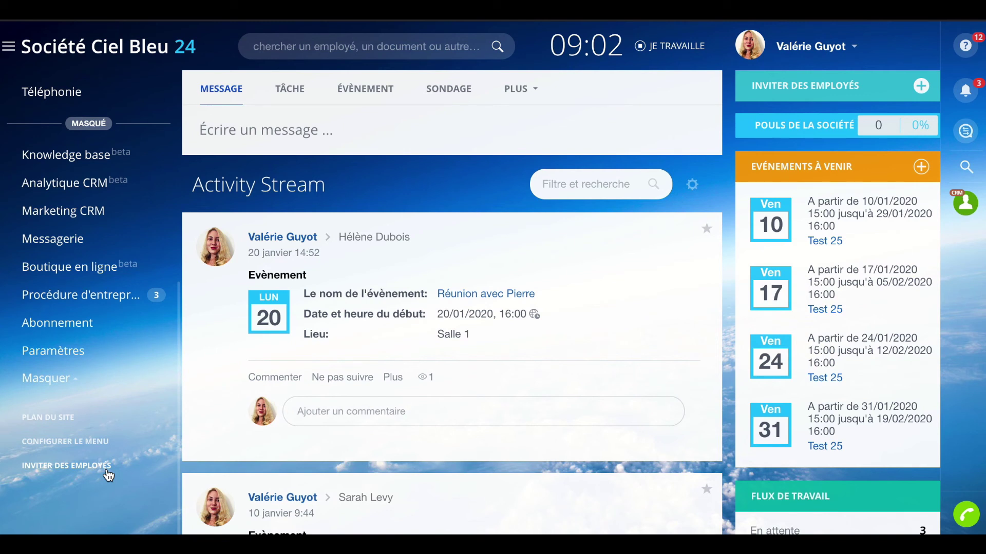
pyautogui.scroll(3, 107, 475)
pyautogui.click(94, 411)
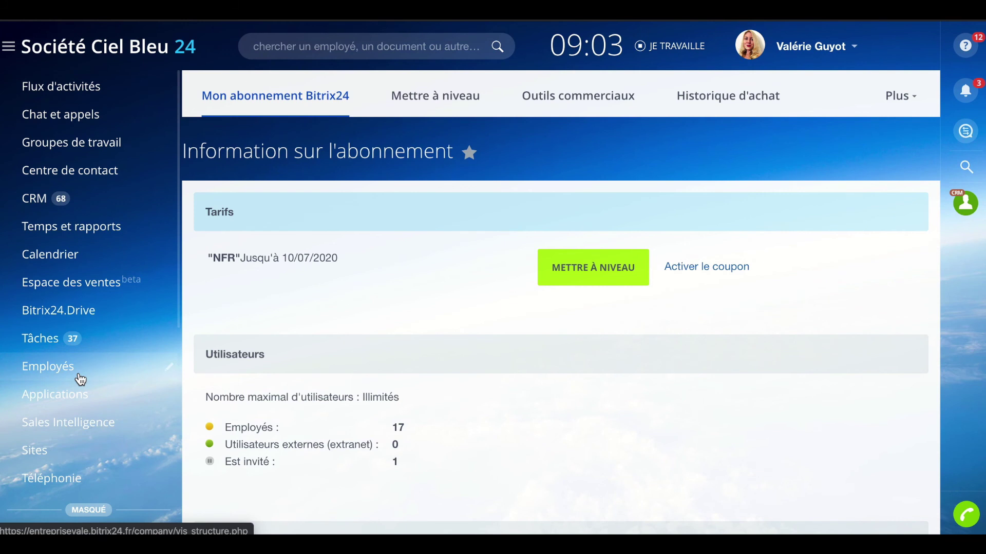
# Open the Paramètres page and examine the general account settings, including the Conformité RGPD and Paramètres de sécurité sections
pyautogui.scroll(-7, 81, 379)
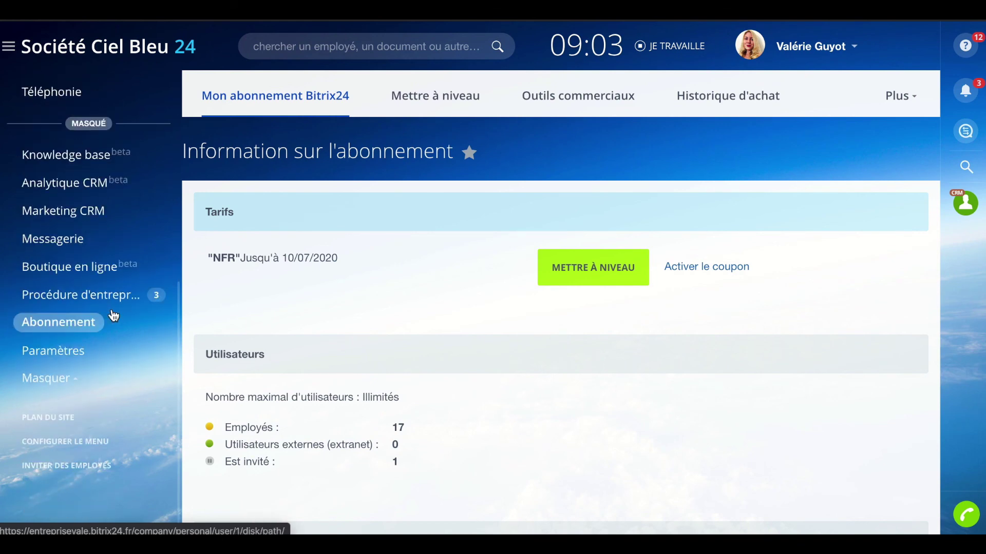
pyautogui.click(63, 359)
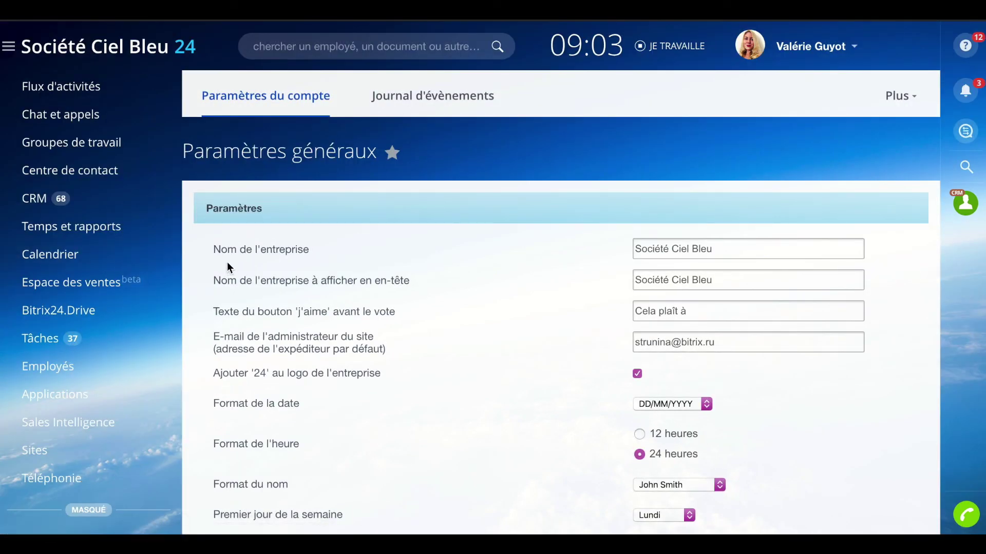
pyautogui.scroll(-3, 325, 254)
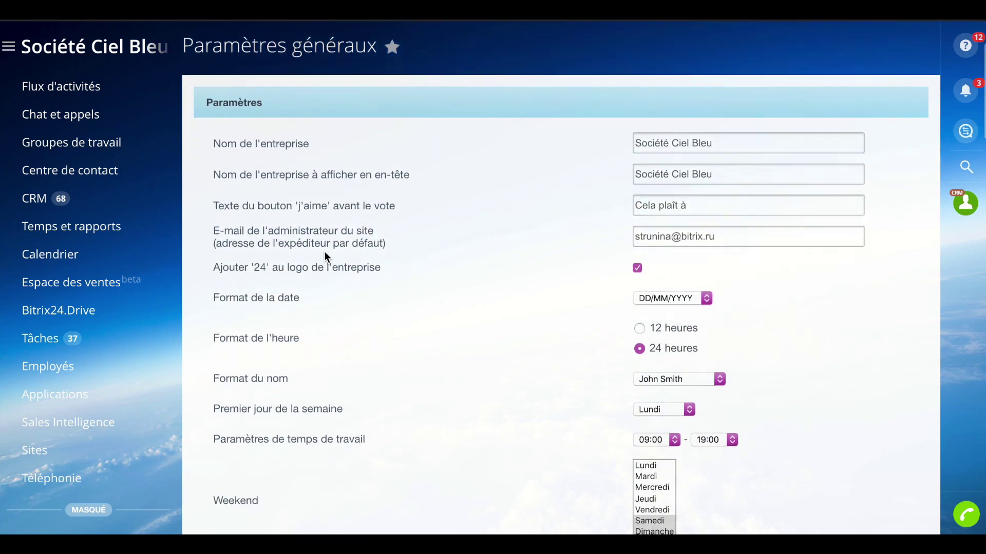
pyautogui.scroll(-2, 325, 251)
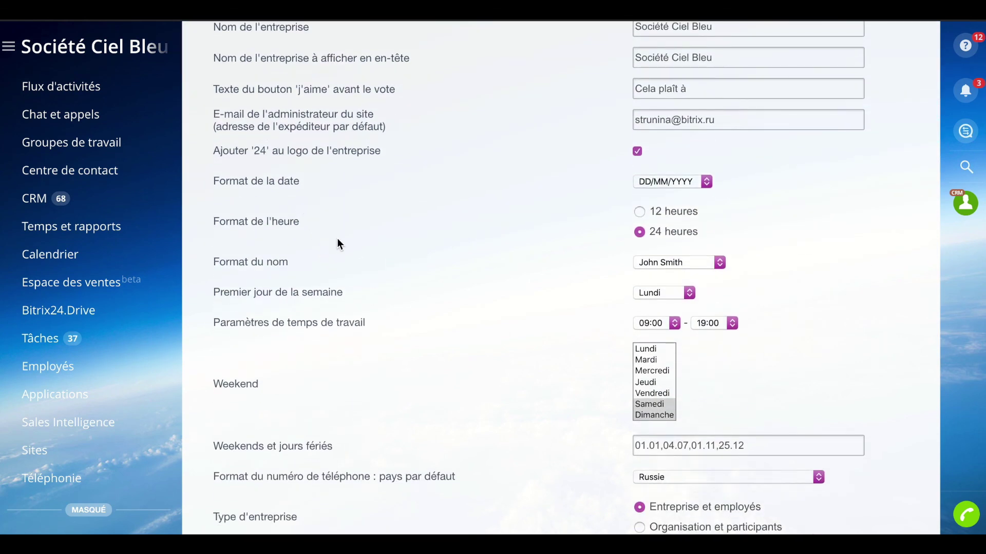
pyautogui.scroll(-3, 344, 262)
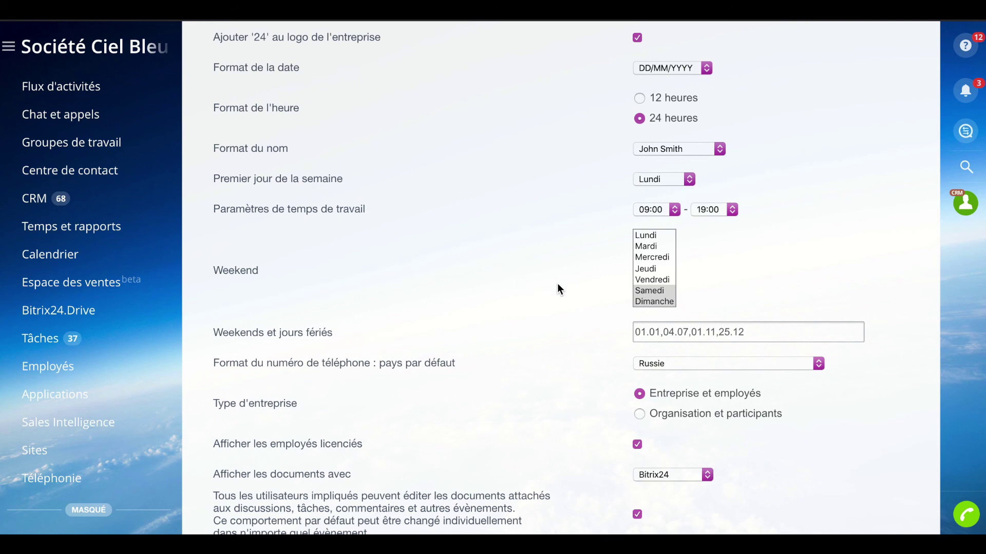
pyautogui.scroll(-3, 587, 340)
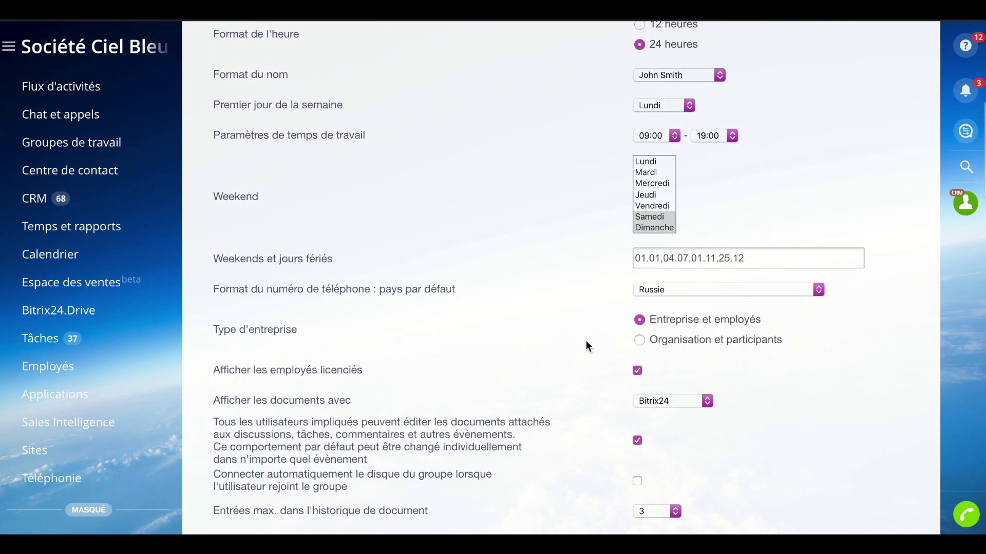
pyautogui.scroll(-3, 587, 340)
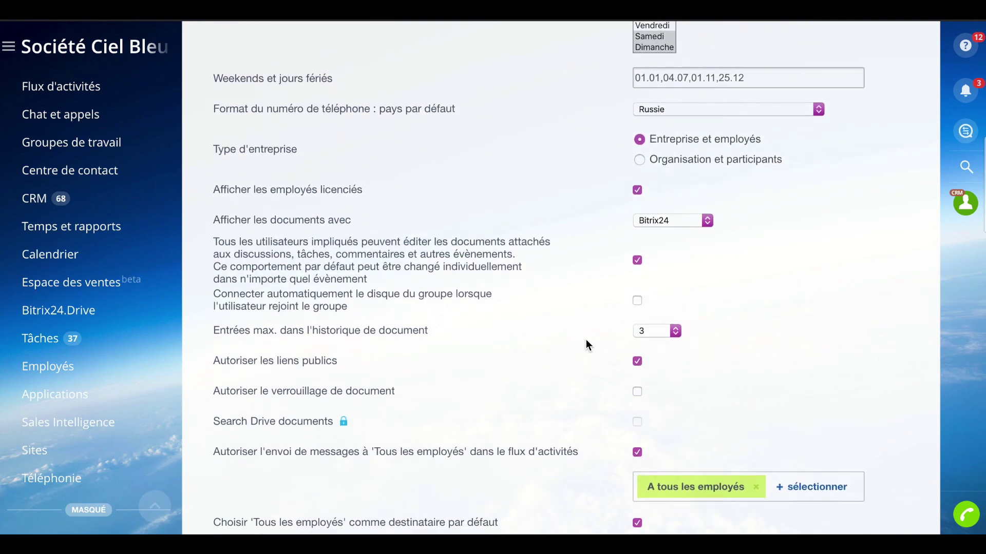
pyautogui.scroll(-15, 586, 340)
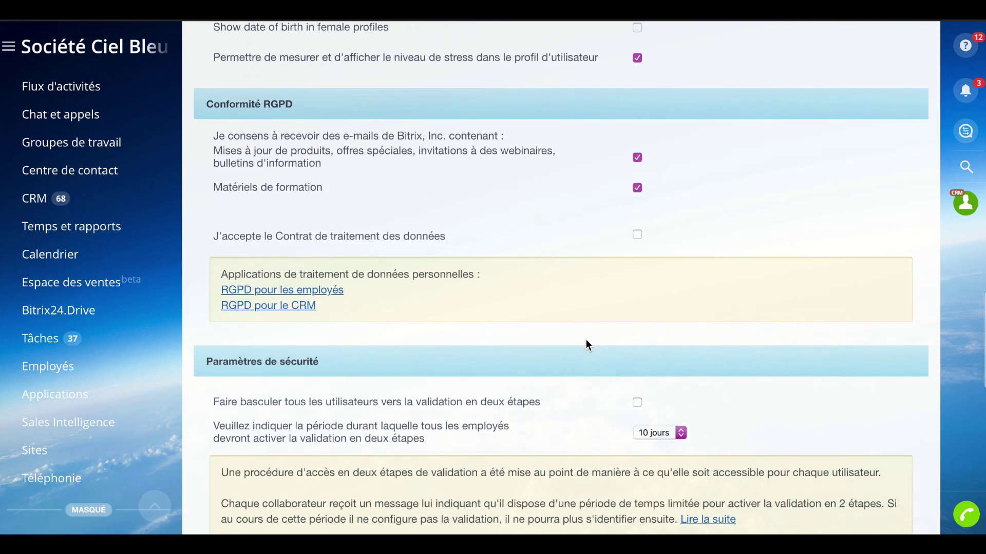
pyautogui.scroll(1, 586, 340)
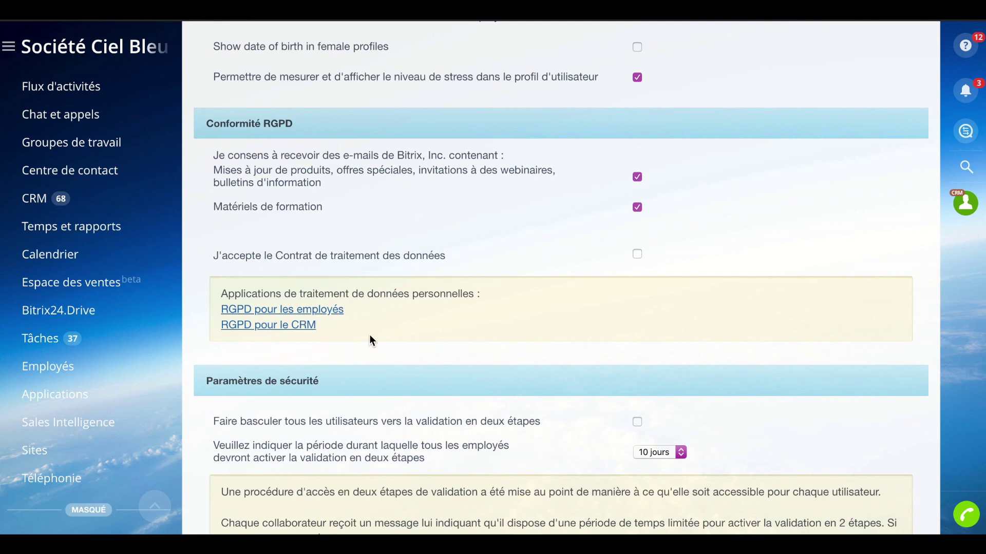
pyautogui.scroll(10, 370, 336)
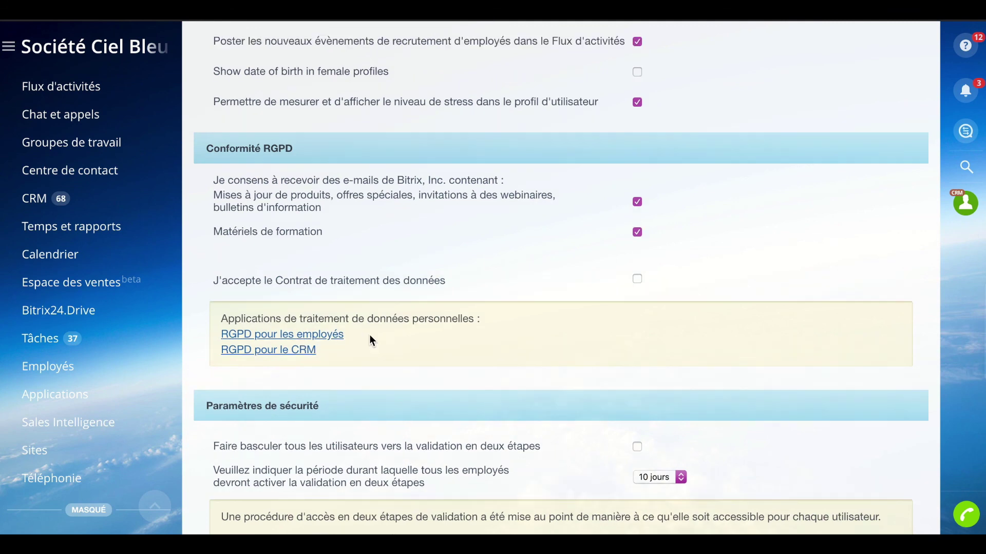
pyautogui.scroll(15, 369, 336)
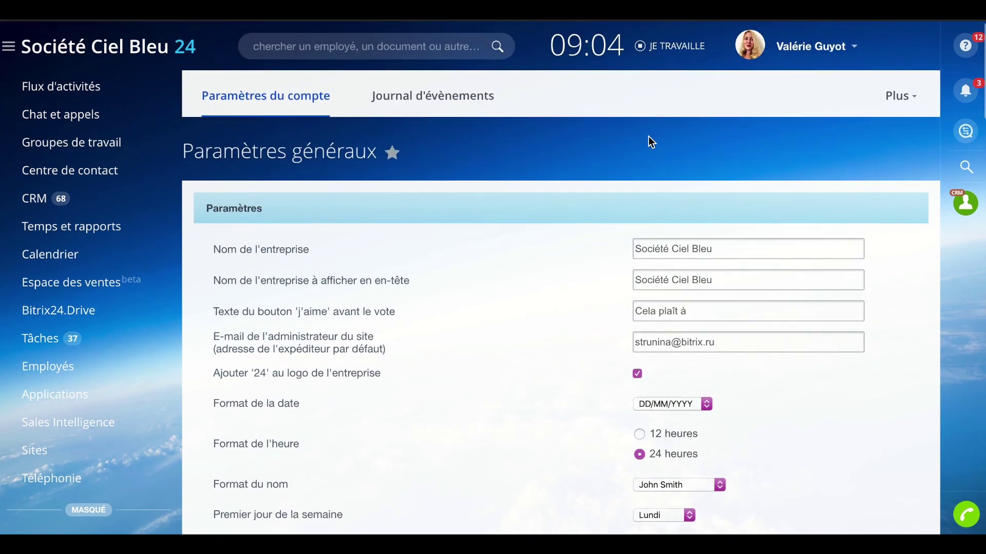
# Open the signed-in user's profile page, examine its contact, stress, appreciation and interest sections, and return to the general settings
pyautogui.click(796, 54)
pyautogui.click(780, 98)
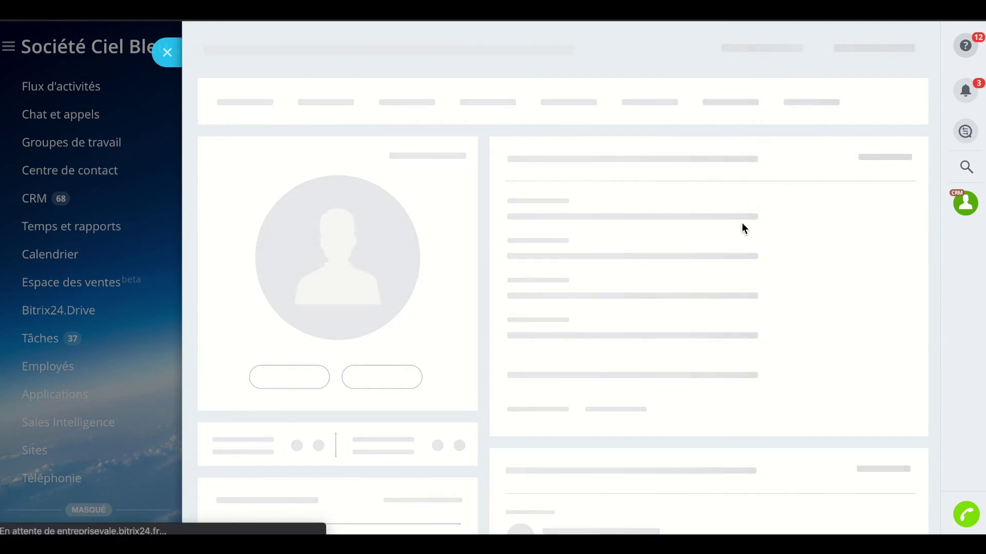
pyautogui.scroll(-2, 760, 321)
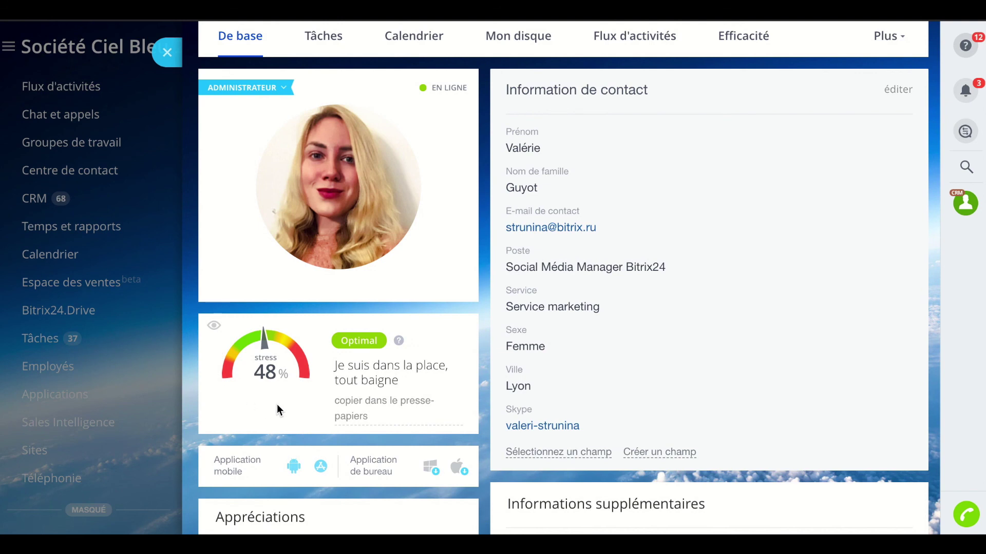
pyautogui.scroll(-4, 661, 353)
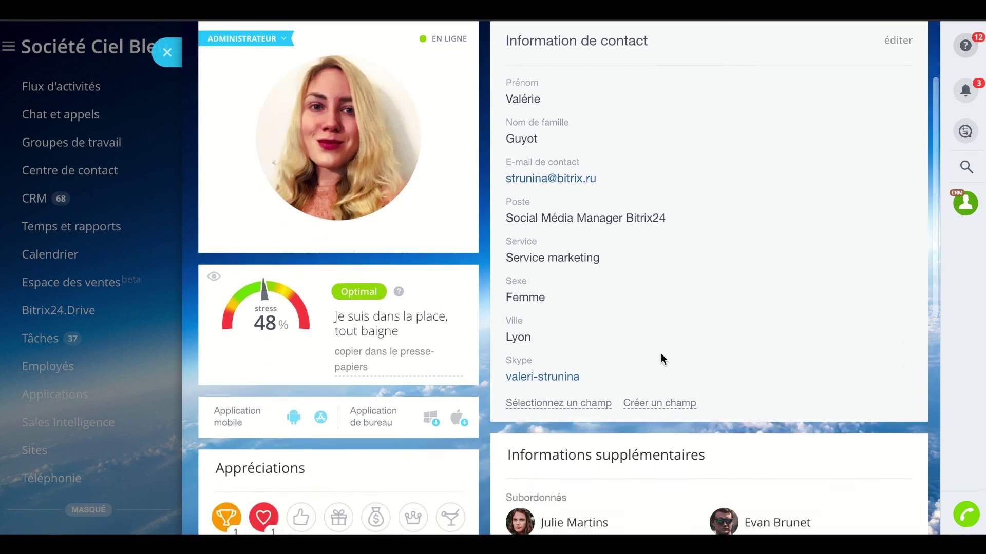
pyautogui.scroll(-5, 558, 456)
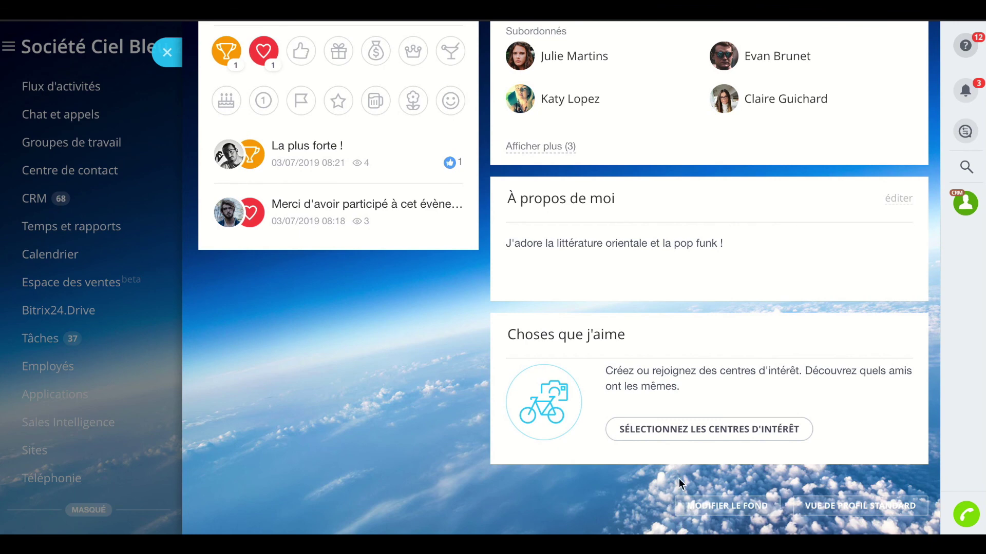
pyautogui.scroll(10, 669, 501)
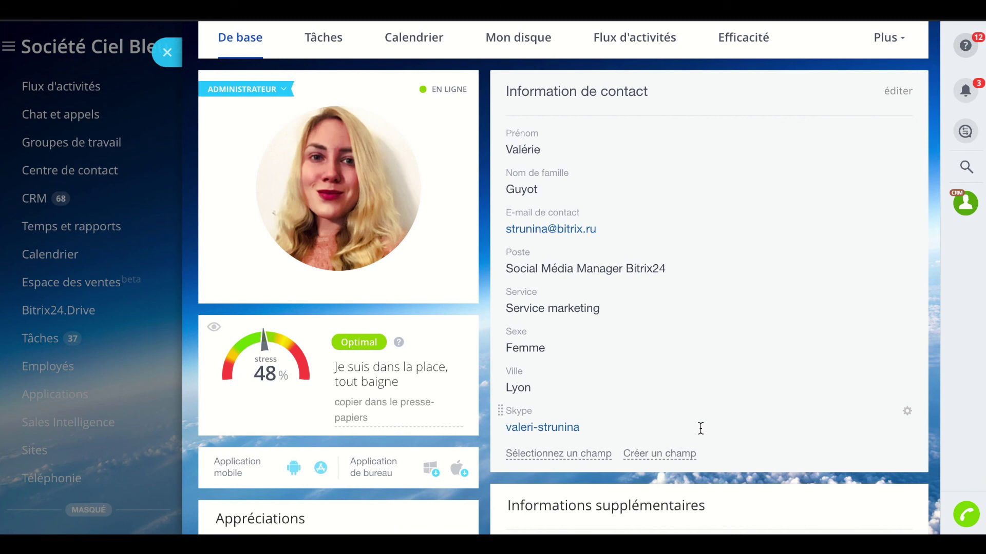
pyautogui.click(167, 53)
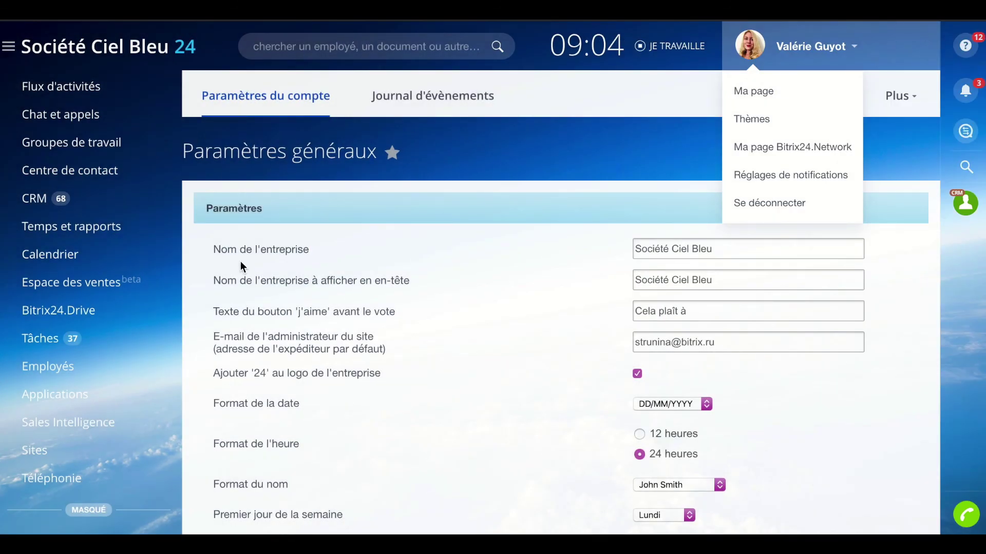
pyautogui.click(492, 159)
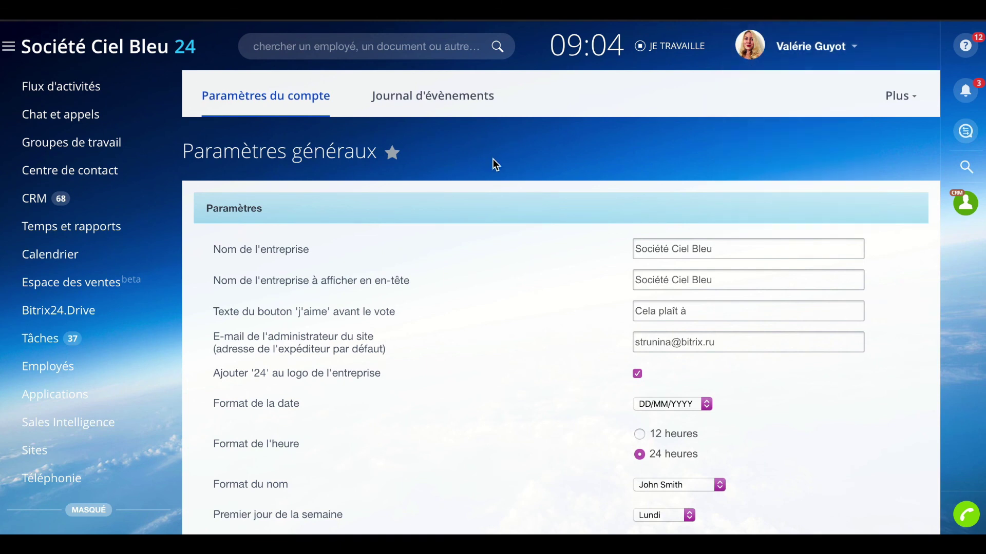